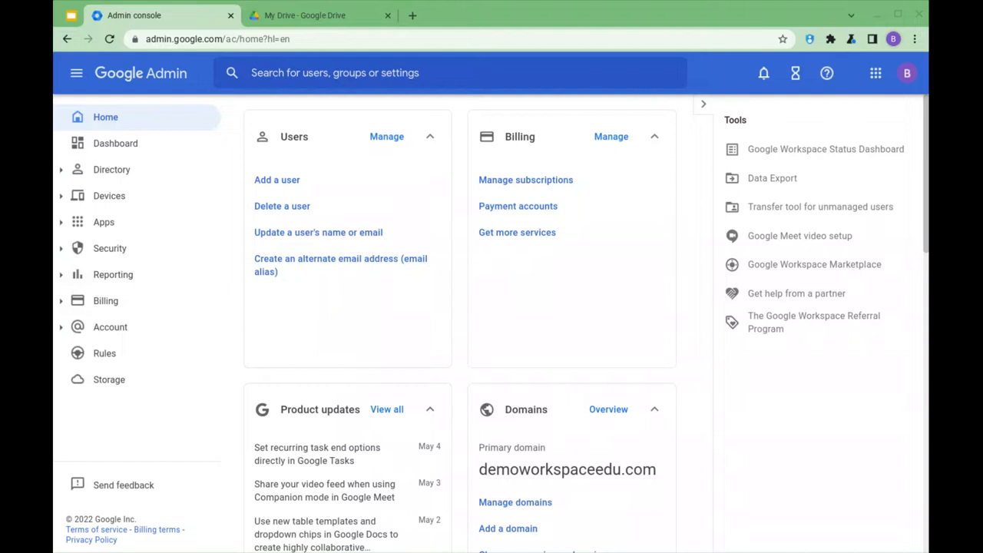
- Switch to Google Drive, create a new Google Docs document and title it "Parent Newsletter"
{"action": "left_click", "coordinate": [338, 15]}
{"action": "left_click", "coordinate": [109, 119]}
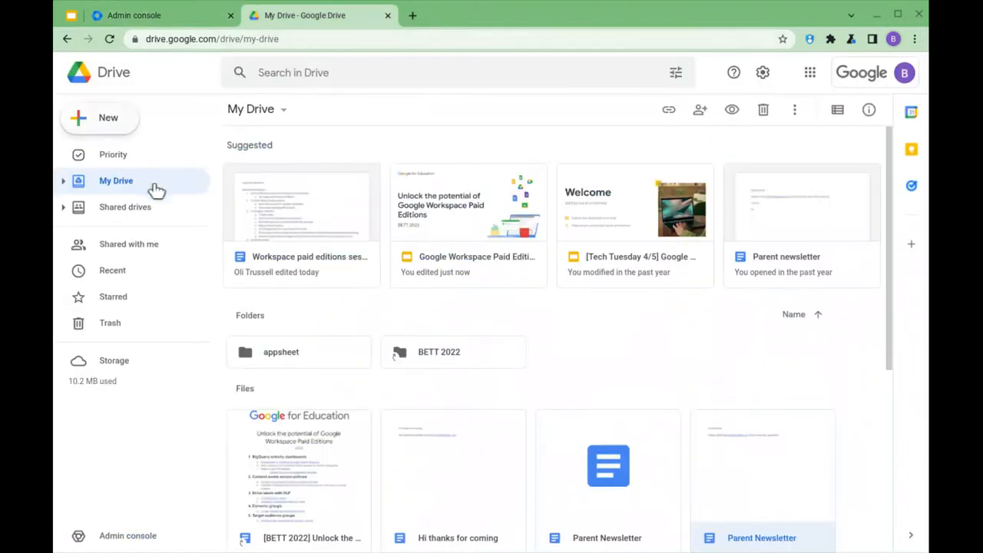
{"action": "left_click", "coordinate": [157, 206]}
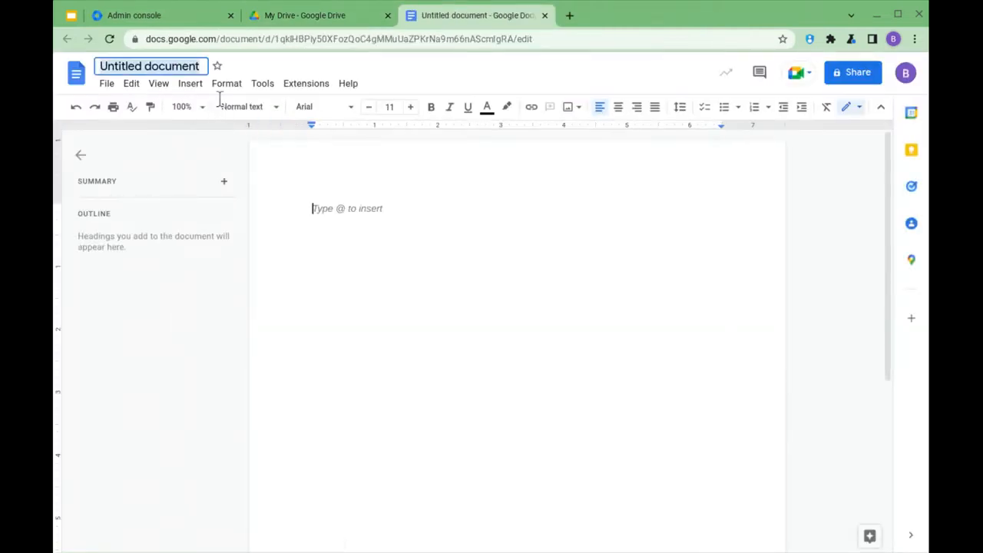
{"action": "type", "text": "Parent Newsle"}
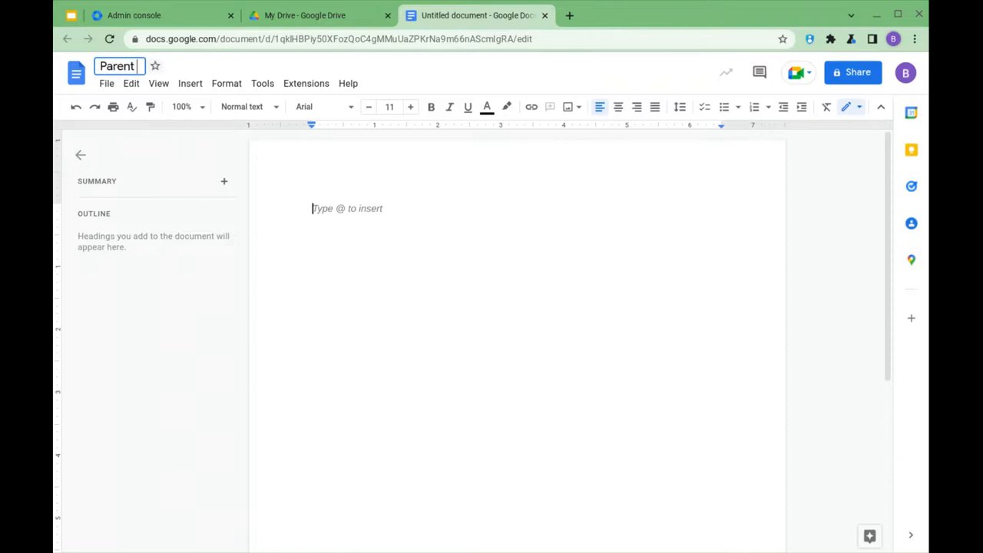
{"action": "type", "text": "tter"}
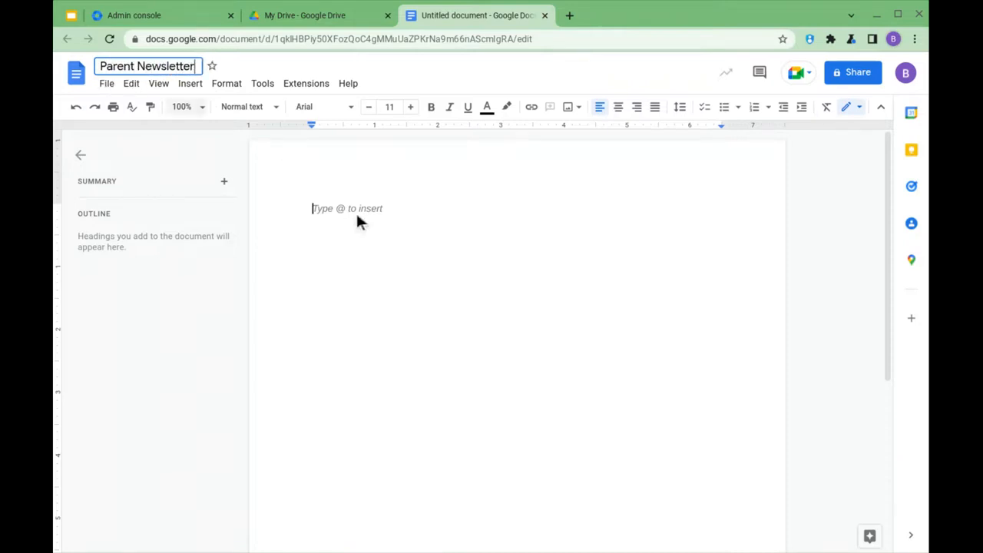
- Open the document's labels and set the required File sensitivity field to Public
{"action": "left_click", "coordinate": [416, 358]}
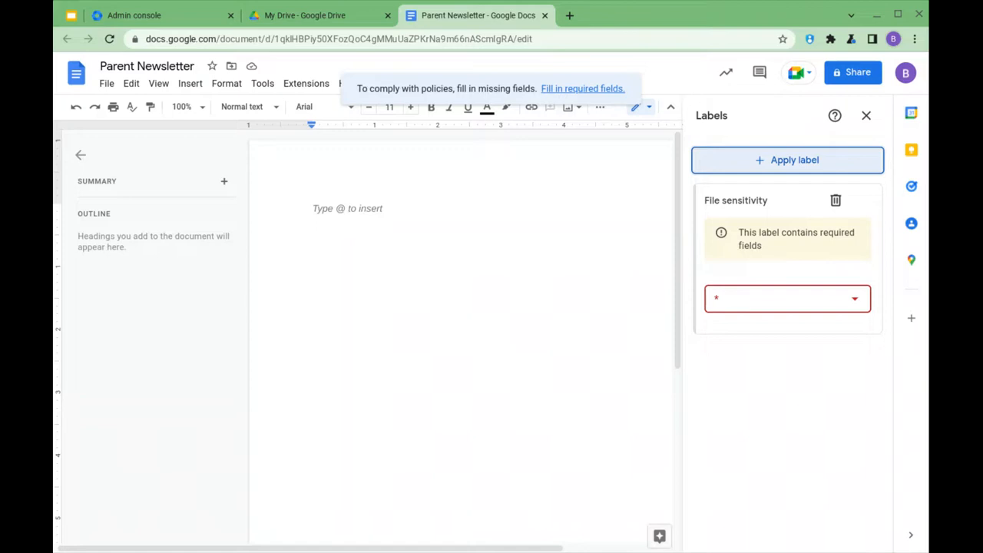
{"action": "left_click", "coordinate": [788, 299]}
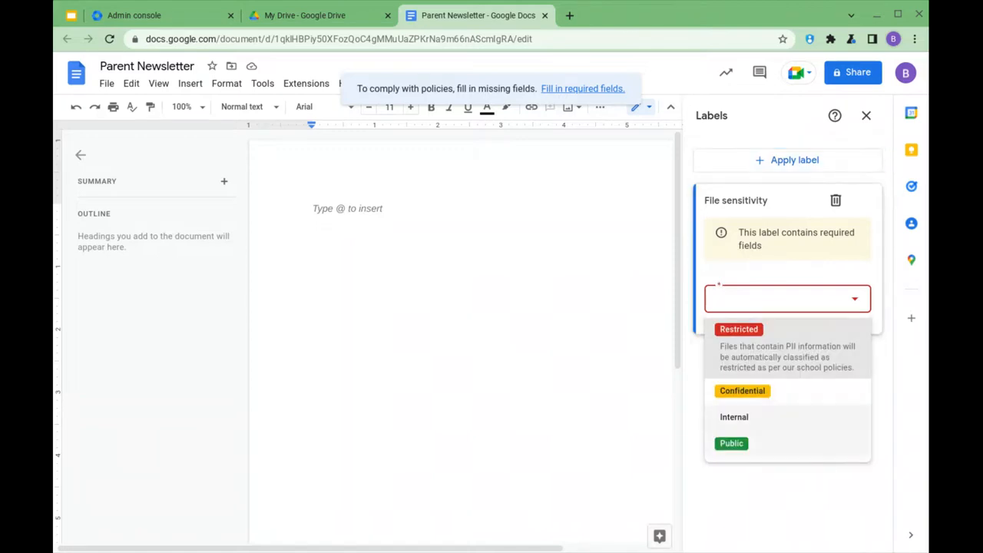
{"action": "left_click", "coordinate": [768, 443]}
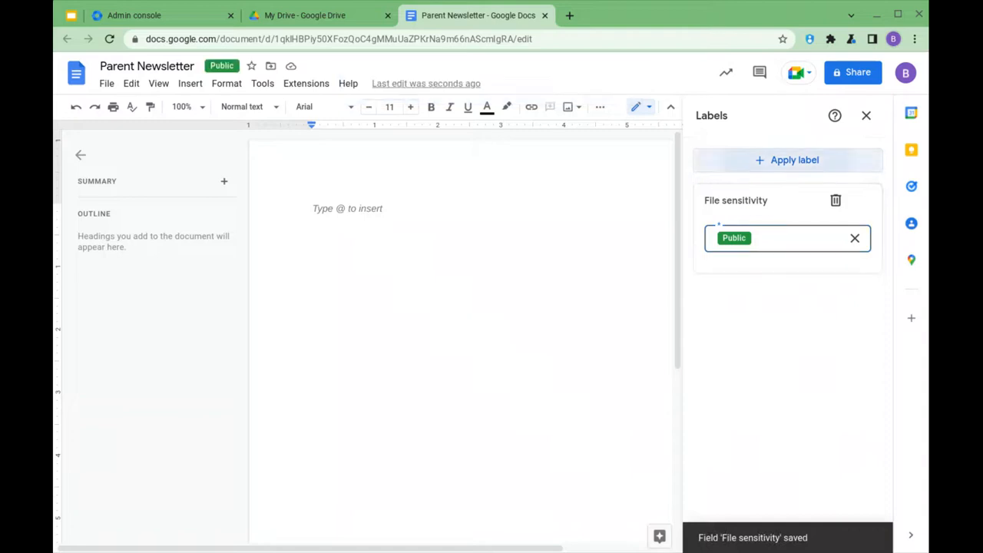
- Check which other labels can be applied, and paste the copied message to parents about the school trip into the document body
{"action": "left_click", "coordinate": [788, 160]}
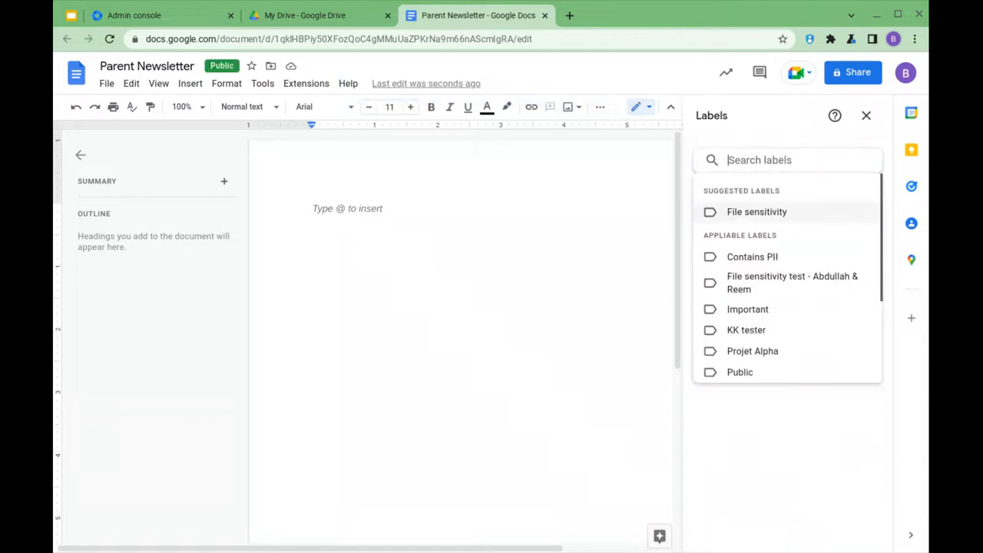
{"action": "left_click", "coordinate": [798, 408]}
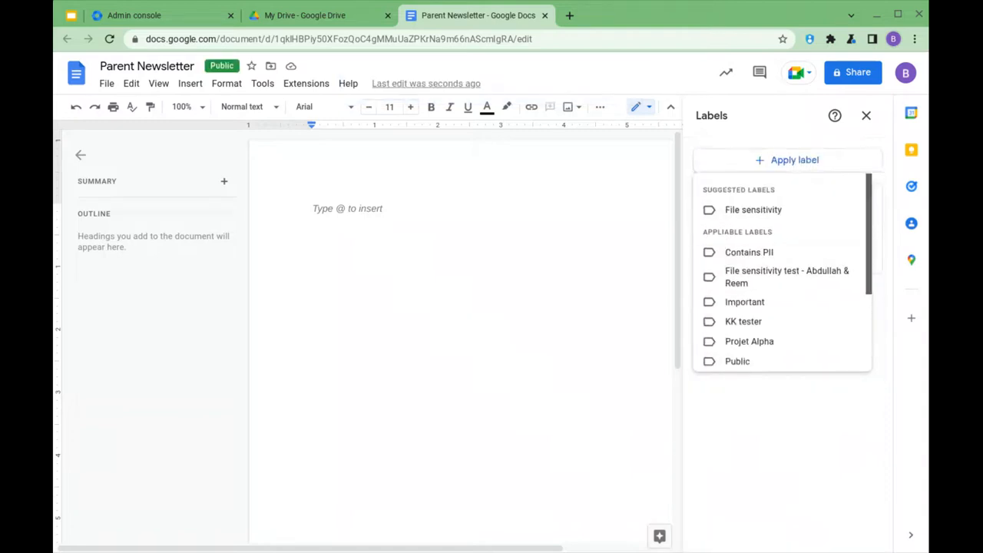
{"action": "double_click", "coordinate": [646, 315]}
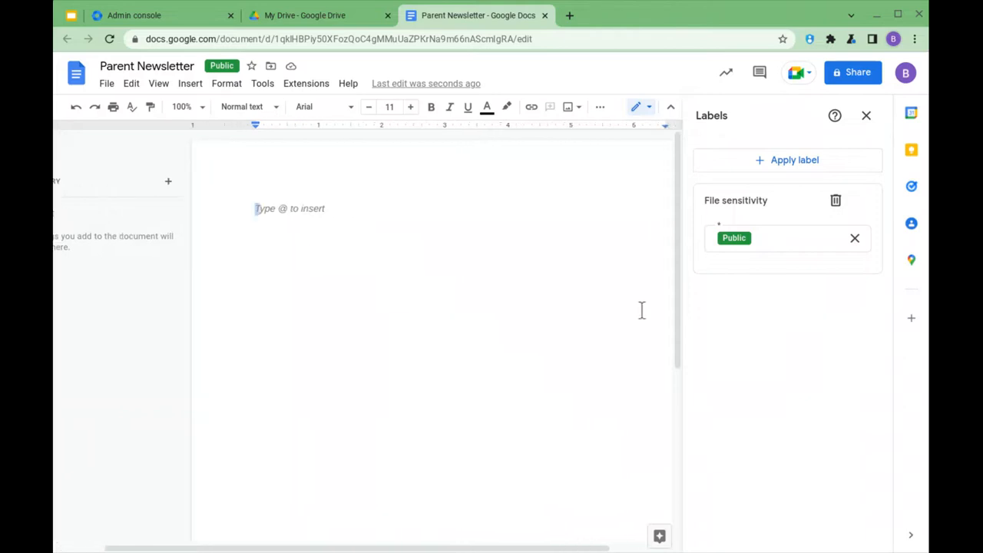
{"action": "key", "text": "ctrl+v"}
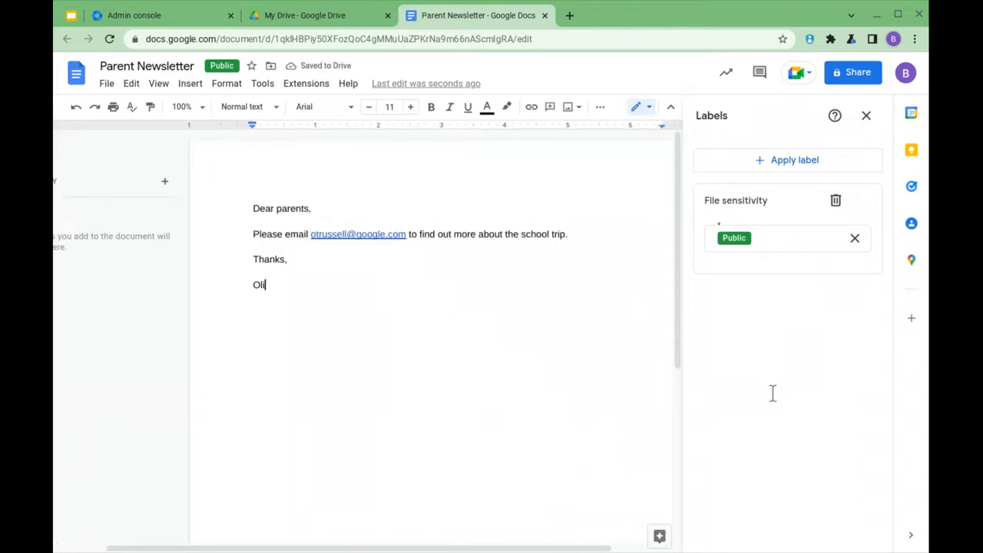
- Change the document's link sharing from the organization to "Anyone with the link" and finish sharing
{"action": "left_click", "coordinate": [852, 73]}
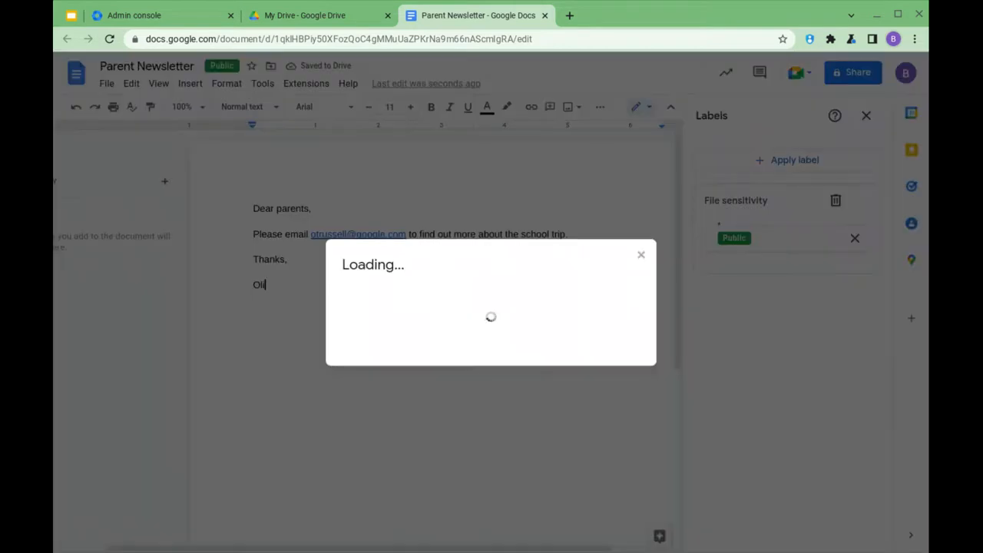
{"action": "left_click", "coordinate": [354, 408]}
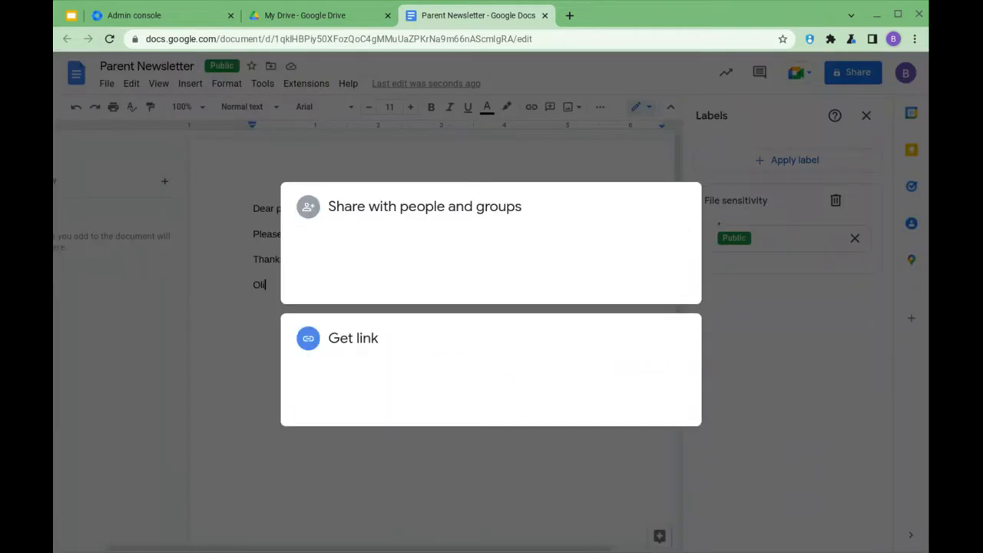
{"action": "left_click", "coordinate": [375, 355]}
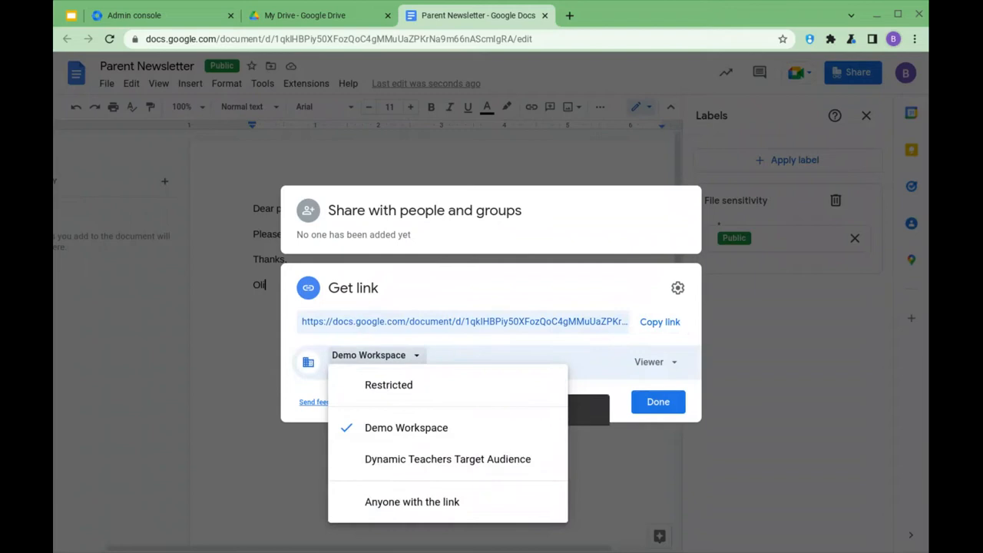
{"action": "left_click", "coordinate": [411, 502]}
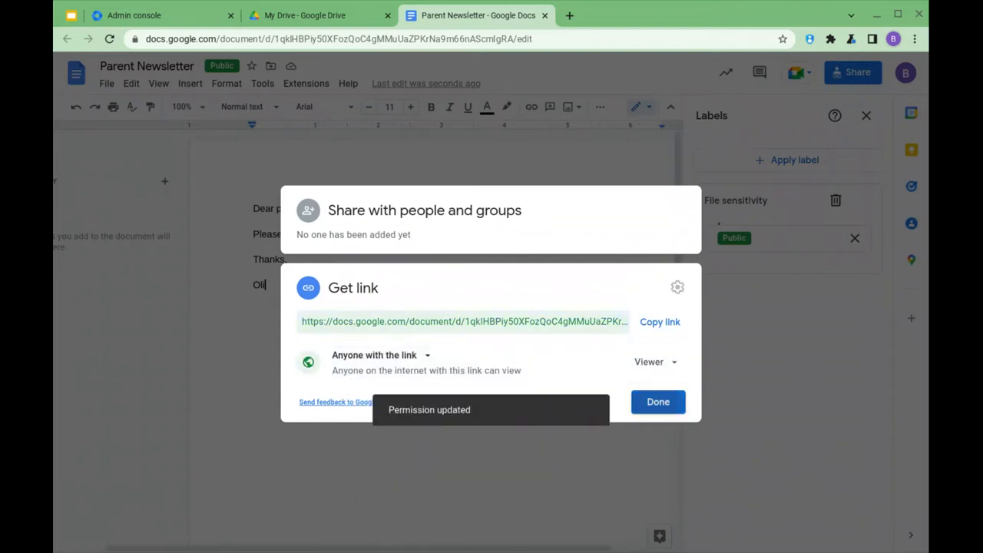
{"action": "left_click", "coordinate": [658, 401]}
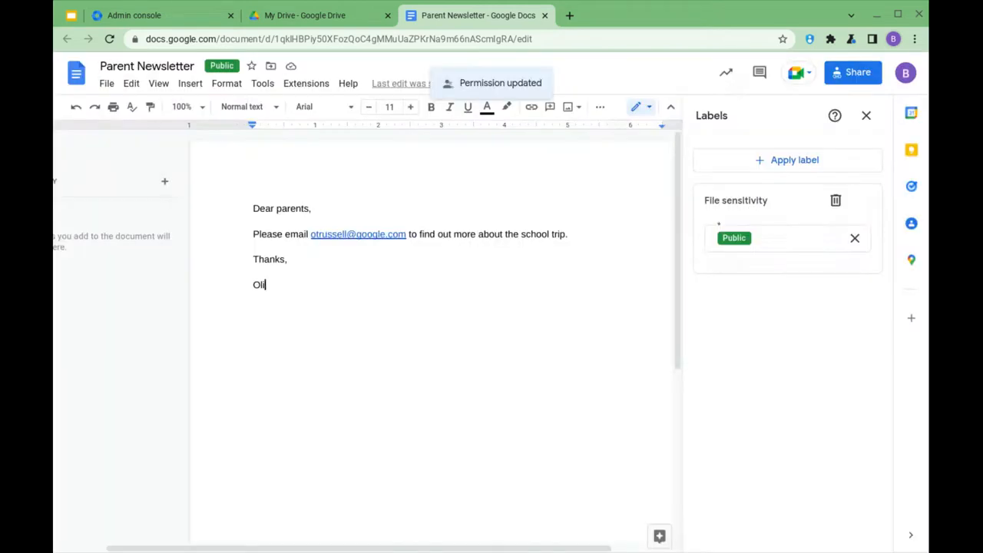
- Switch to the Google Admin console and open the label manager from the Data classification security settings
{"action": "left_click", "coordinate": [223, 19]}
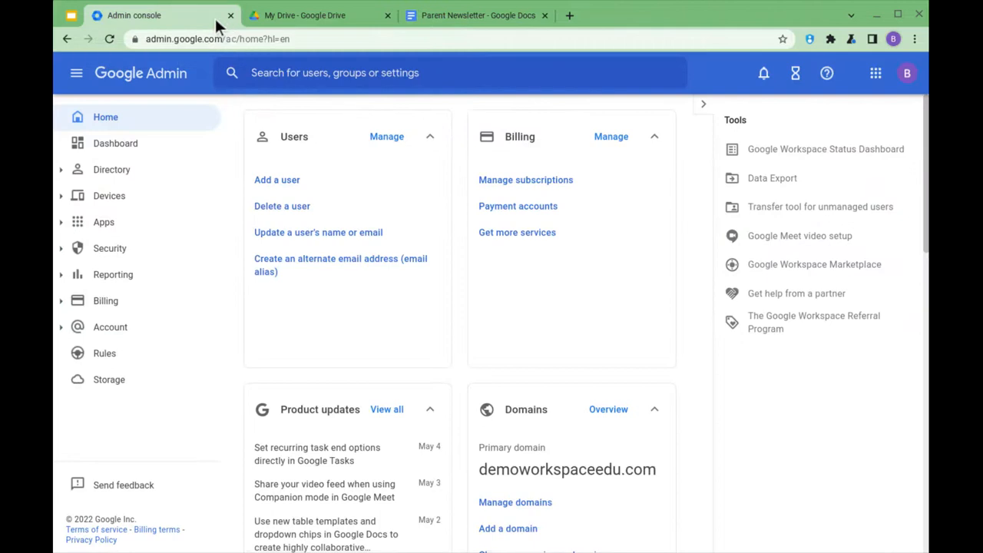
{"action": "left_click", "coordinate": [114, 116]}
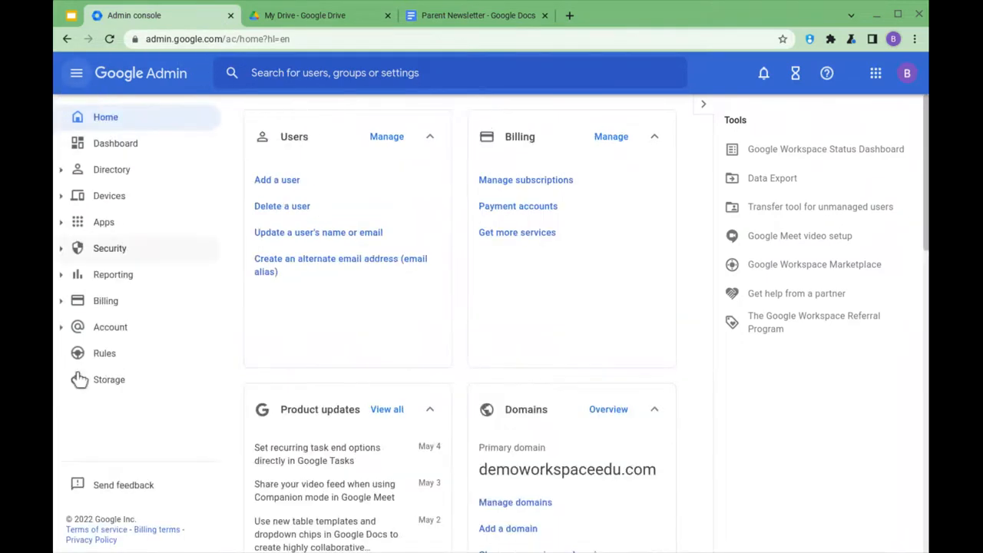
{"action": "left_click", "coordinate": [109, 248]}
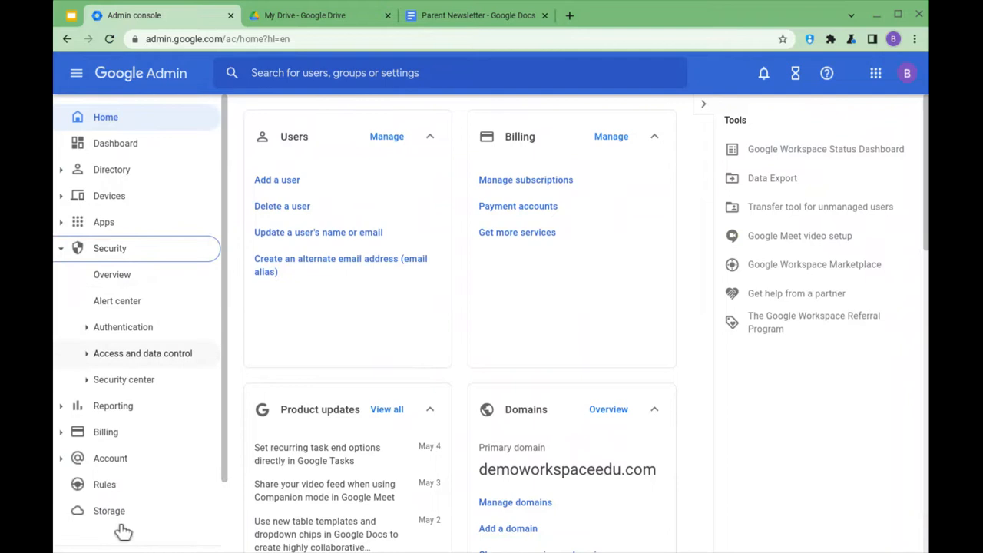
{"action": "left_click", "coordinate": [145, 459]}
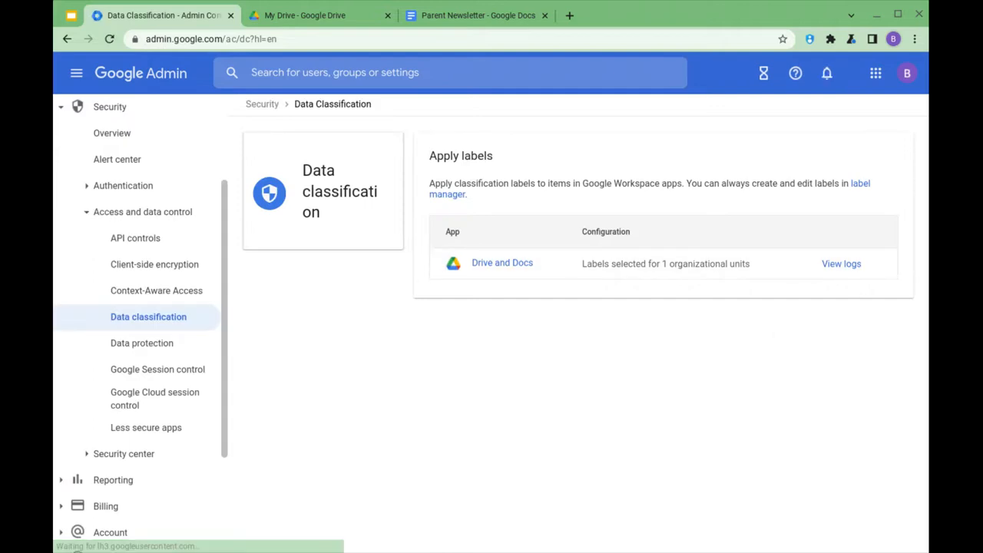
{"action": "left_click", "coordinate": [860, 184]}
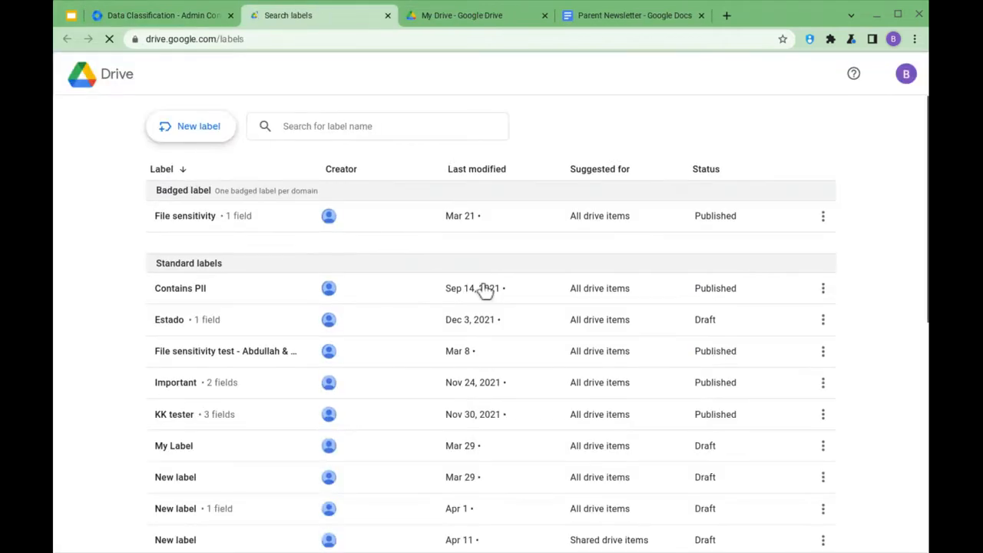
- Open the File sensitivity label and examine its settings and sensitivity options
{"action": "left_click", "coordinate": [429, 324]}
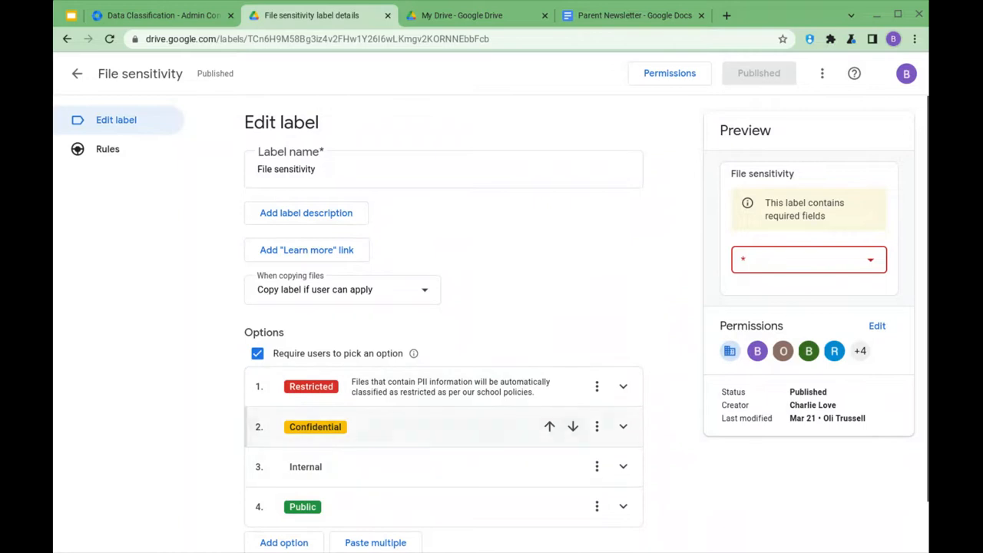
{"action": "scroll", "coordinate": [443, 400], "scroll_direction": "down", "scroll_amount": 1}
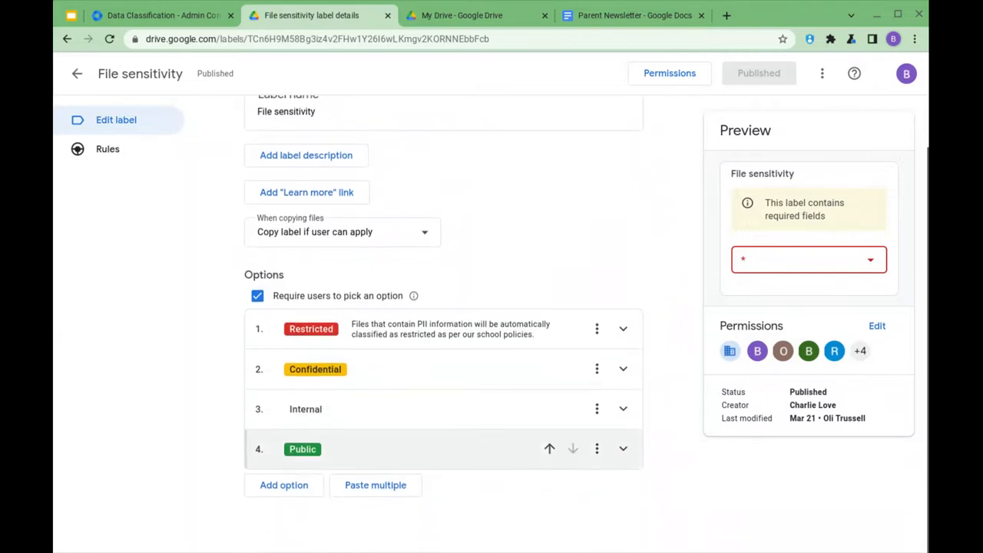
{"action": "scroll", "coordinate": [443, 448], "scroll_direction": "up", "scroll_amount": 1}
- Review the label's permissions for the organization and the people added under advanced permissions, and close them without changes
{"action": "left_click", "coordinate": [670, 73]}
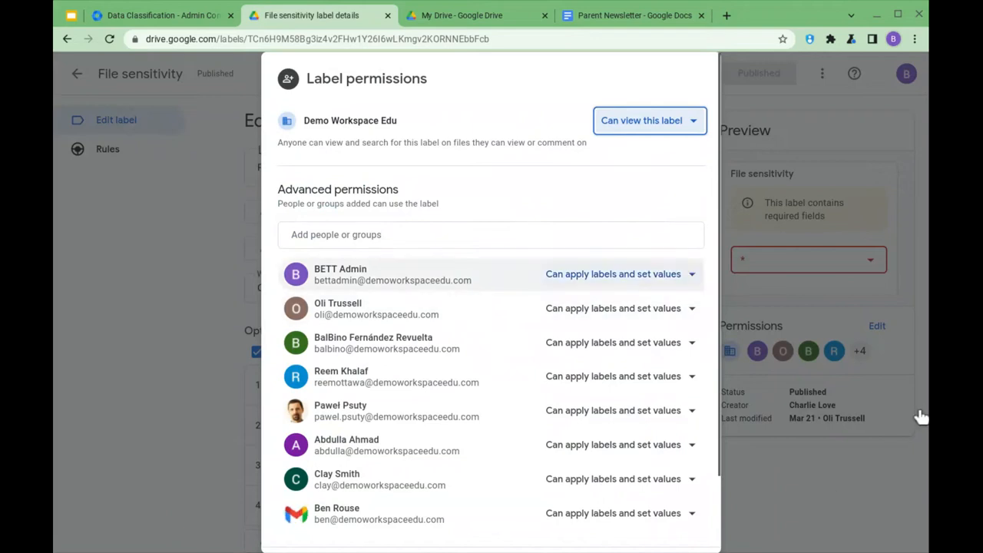
{"action": "scroll", "coordinate": [876, 484], "scroll_direction": "down", "scroll_amount": 2}
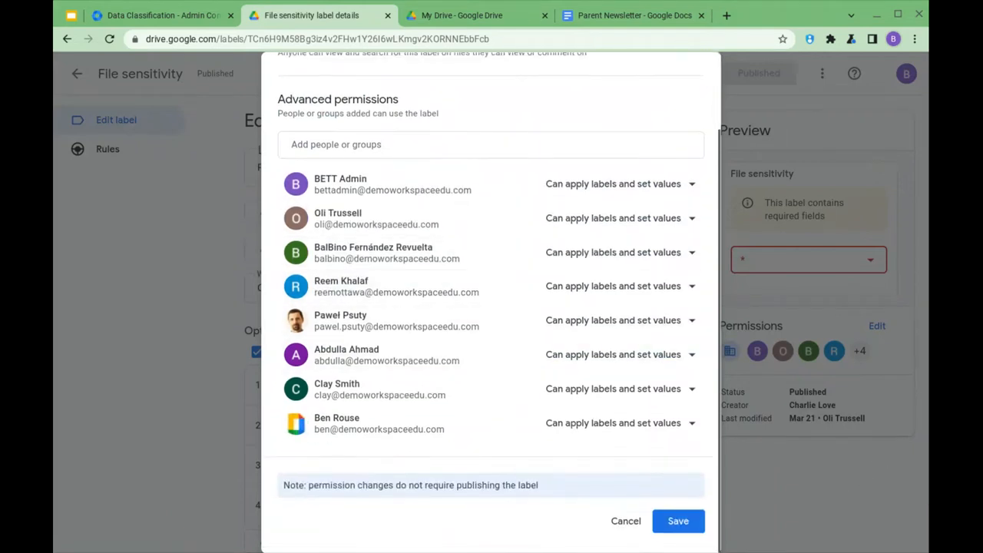
{"action": "scroll", "coordinate": [614, 400], "scroll_direction": "up", "scroll_amount": 2}
{"action": "scroll", "coordinate": [614, 399], "scroll_direction": "down", "scroll_amount": 2}
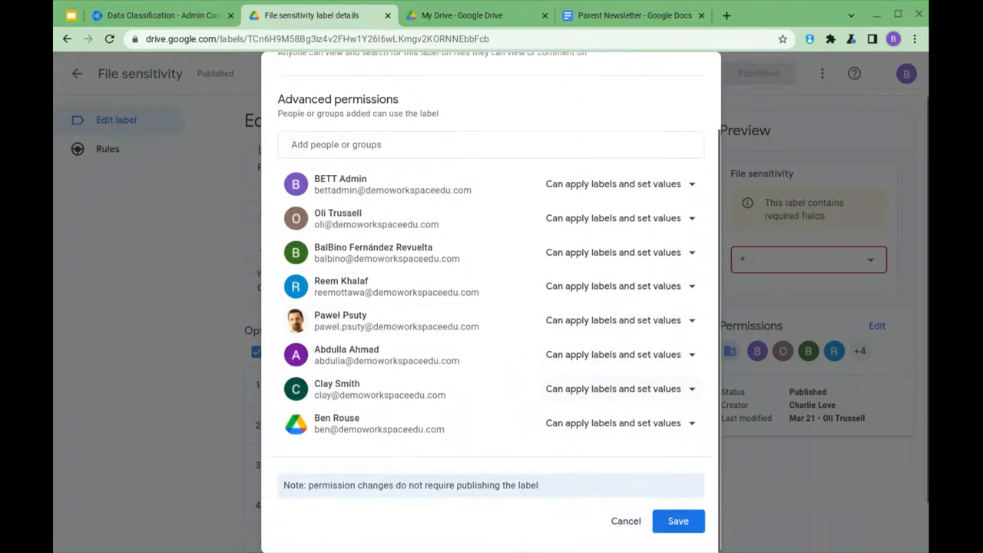
{"action": "key", "text": "Escape"}
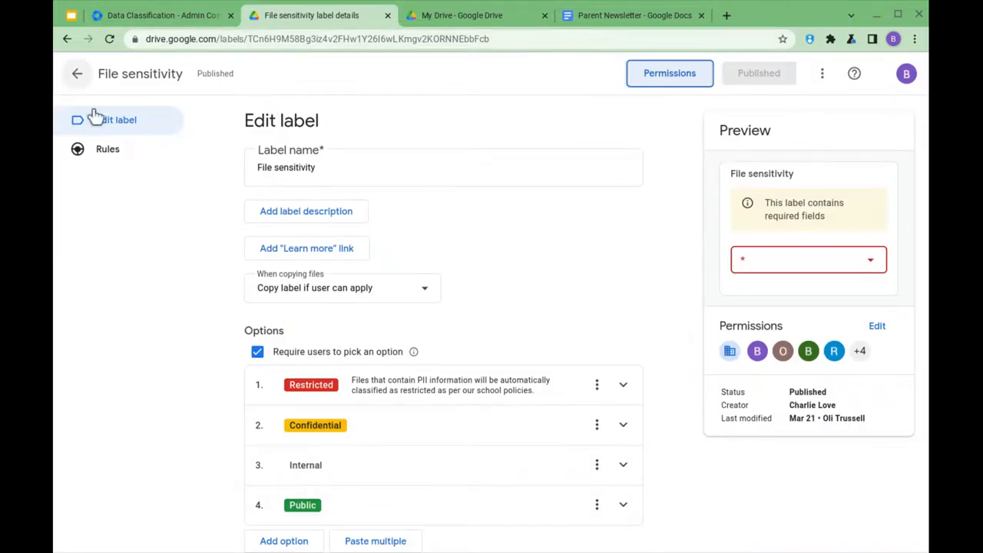
- Leave the label, return to Data classification and view the Drive and Docs labels for new files in the A Demo organizational unit
{"action": "left_click", "coordinate": [78, 74]}
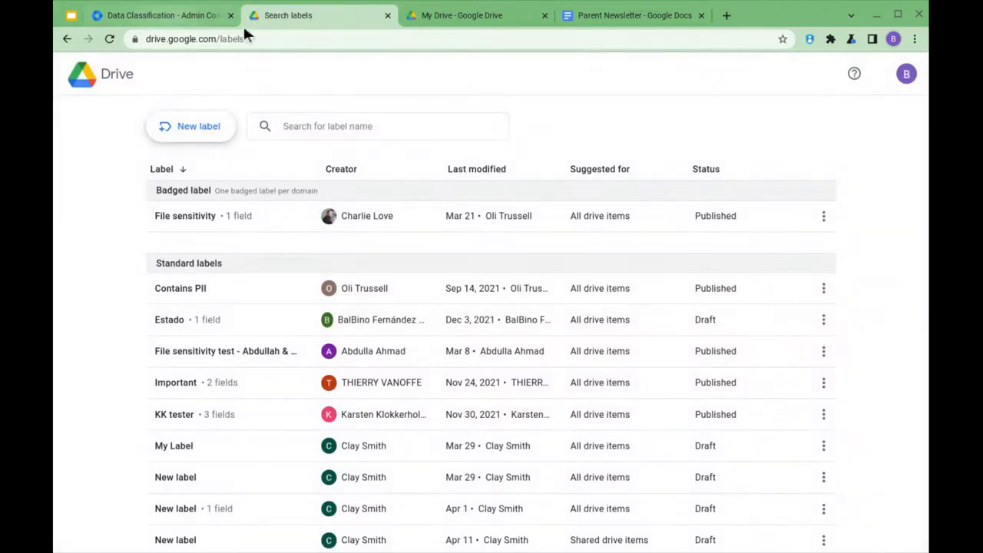
{"action": "left_click", "coordinate": [162, 15]}
{"action": "left_click", "coordinate": [540, 277]}
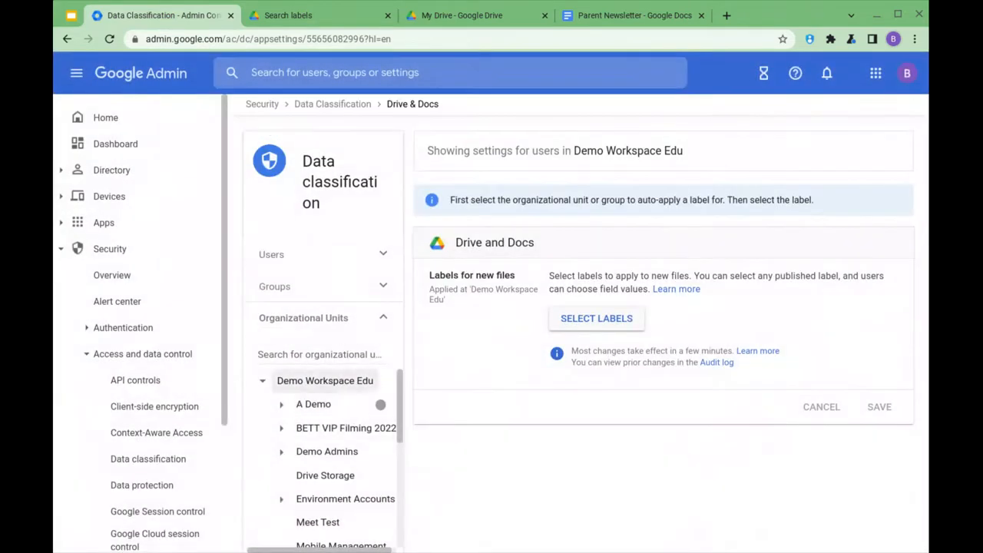
{"action": "left_click", "coordinate": [313, 404]}
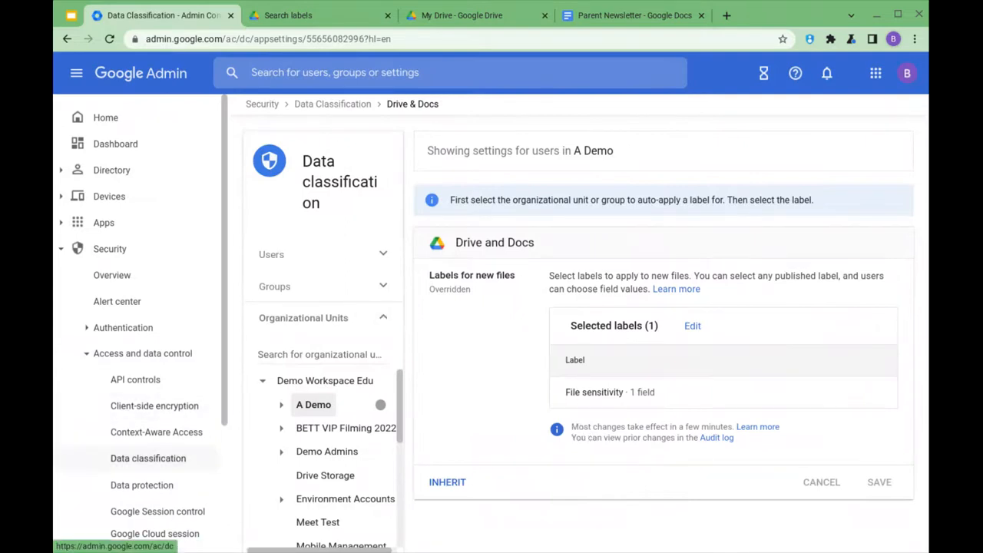
- Go to the data protection rules and view the details of the "Apply sensitivity if email detected" rule
{"action": "left_click", "coordinate": [142, 484]}
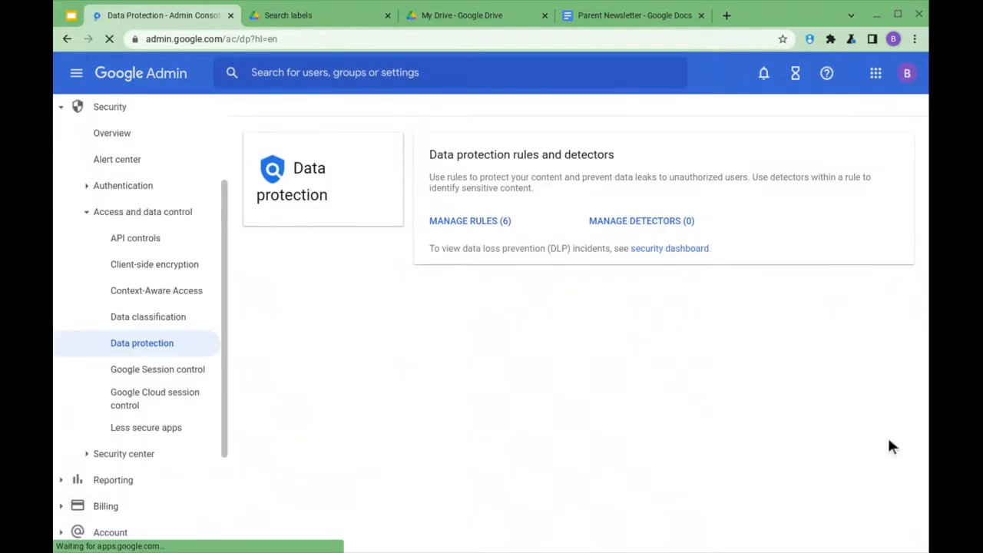
{"action": "left_click", "coordinate": [470, 221]}
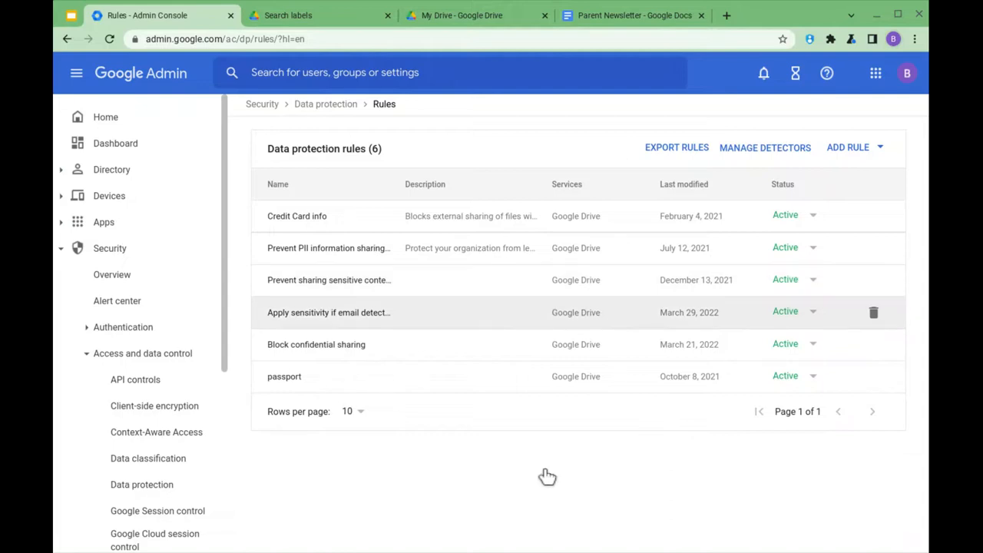
{"action": "left_click", "coordinate": [546, 313]}
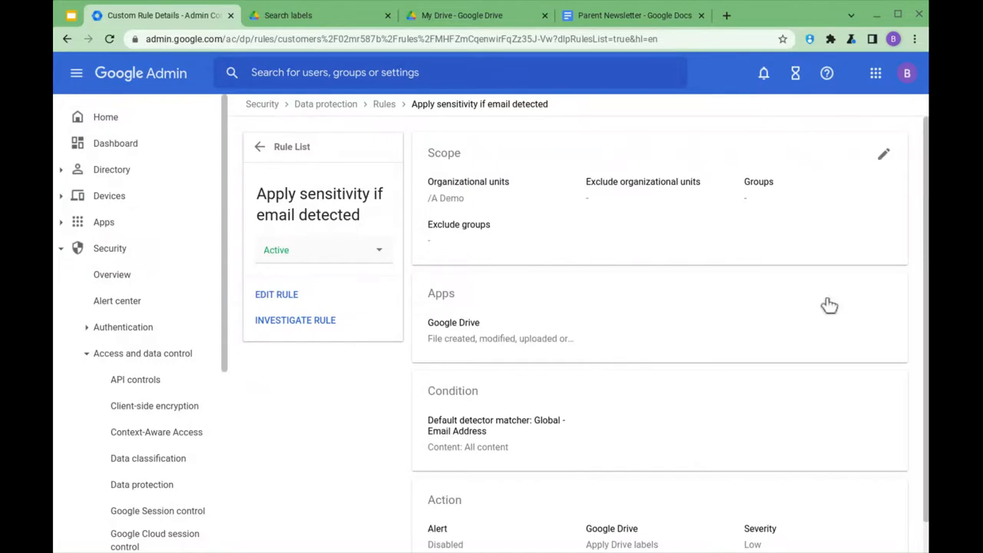
- Start editing the rule and proceed through its name, scope and apps to the conditions without changing them
{"action": "left_click", "coordinate": [896, 307]}
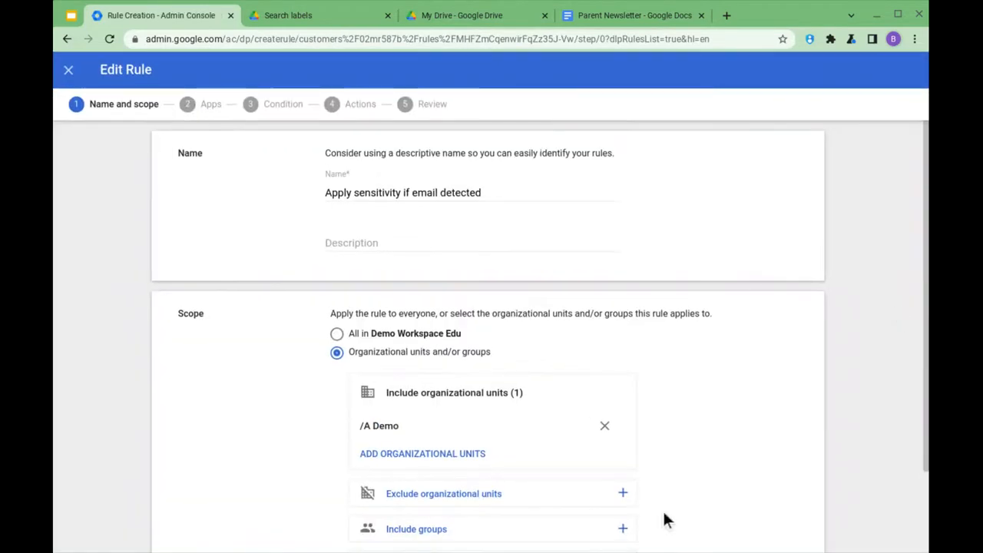
{"action": "scroll", "coordinate": [780, 456], "scroll_direction": "down", "scroll_amount": 2}
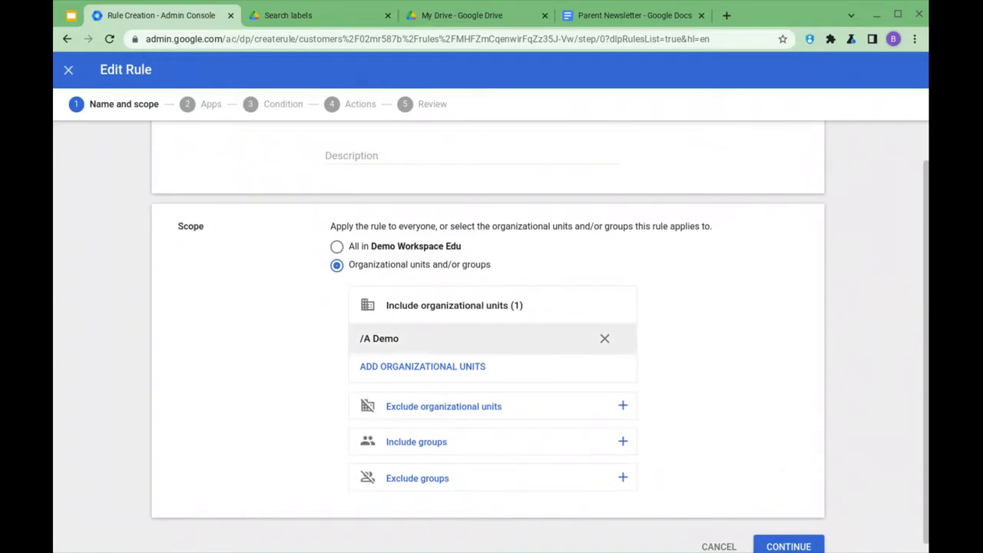
{"action": "left_click", "coordinate": [823, 544]}
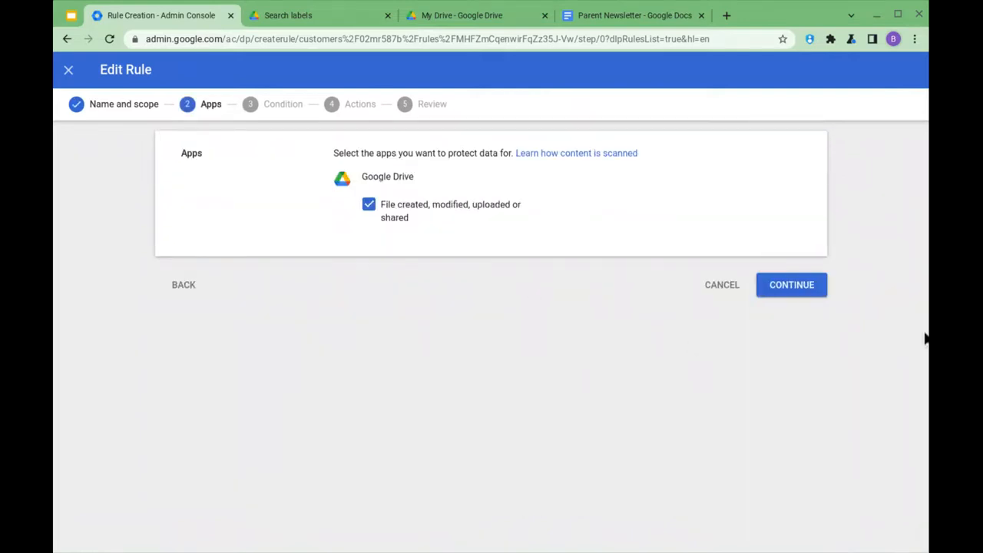
{"action": "left_click", "coordinate": [791, 285]}
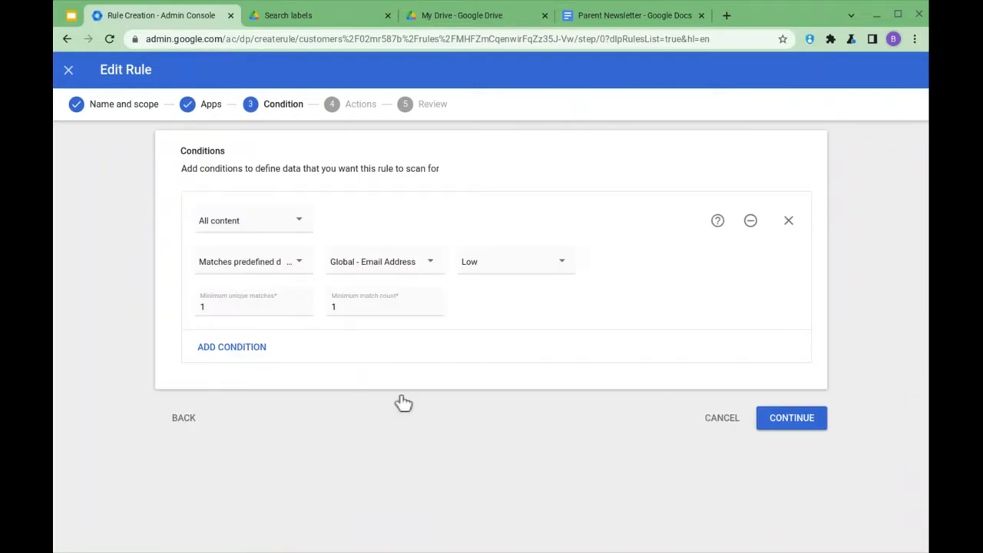
- Look through the condition's options for what to scan for, keeping Matches predefined data type
{"action": "key", "text": "Down"}
{"action": "key", "text": "Down"}
{"action": "key", "text": "Down"}
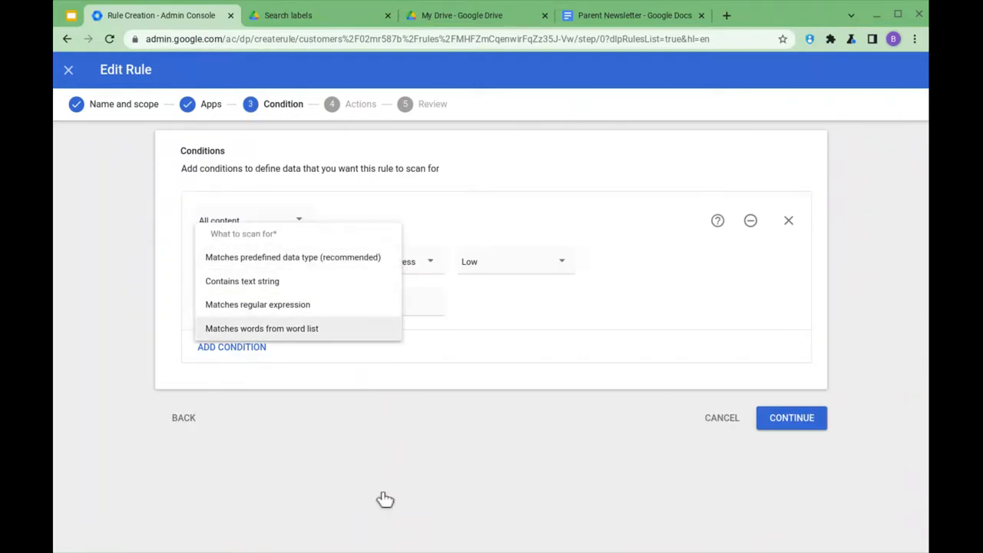
{"action": "key", "text": "Up"}
{"action": "key", "text": "Up"}
{"action": "key", "text": "Up"}
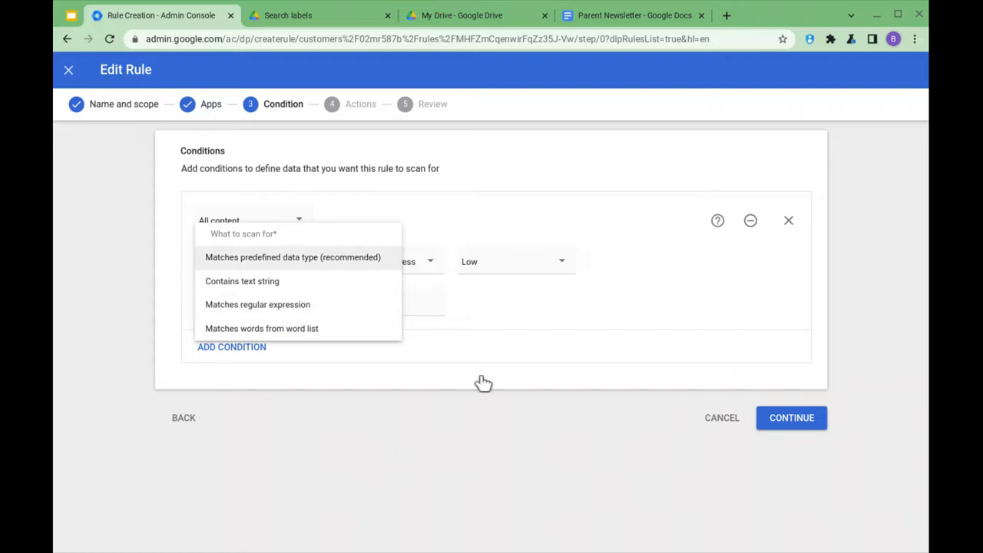
{"action": "key", "text": "Return"}
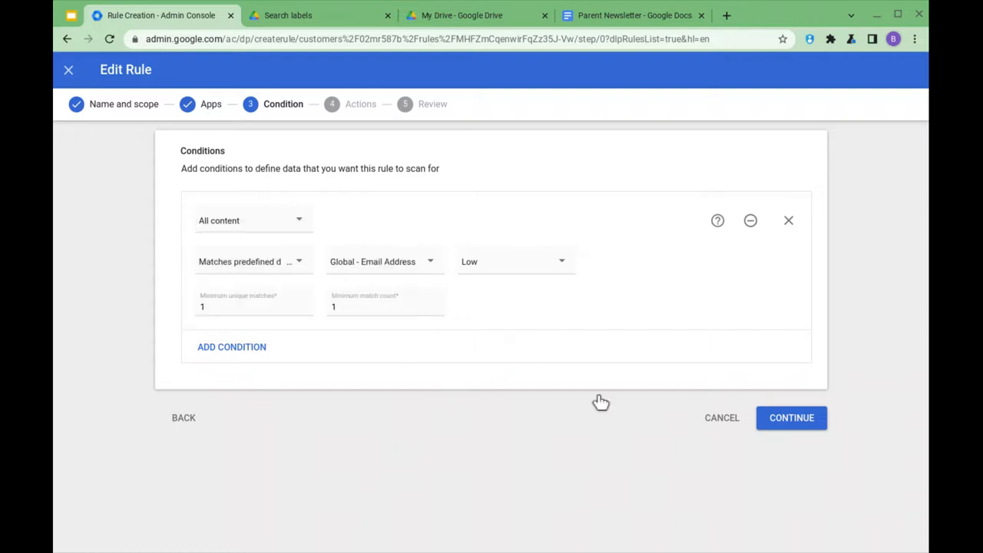
- Browse the predefined data types available for the condition and close the list without changing the selection
{"action": "key", "text": "Tab"}
{"action": "key", "text": "Return"}
{"action": "key", "text": "Down"}
{"action": "key", "text": "Down"}
{"action": "key", "text": "Down"}
{"action": "key", "text": "Down"}
{"action": "key", "text": "Down"}
{"action": "key", "text": "Down"}
{"action": "key", "text": "Down"}
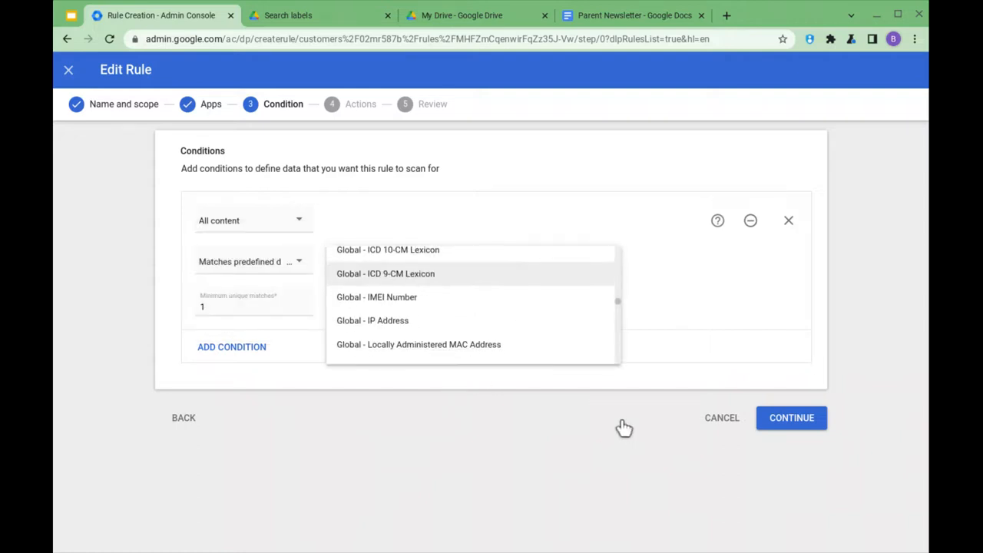
{"action": "key", "text": "Down"}
{"action": "key", "text": "Down"}
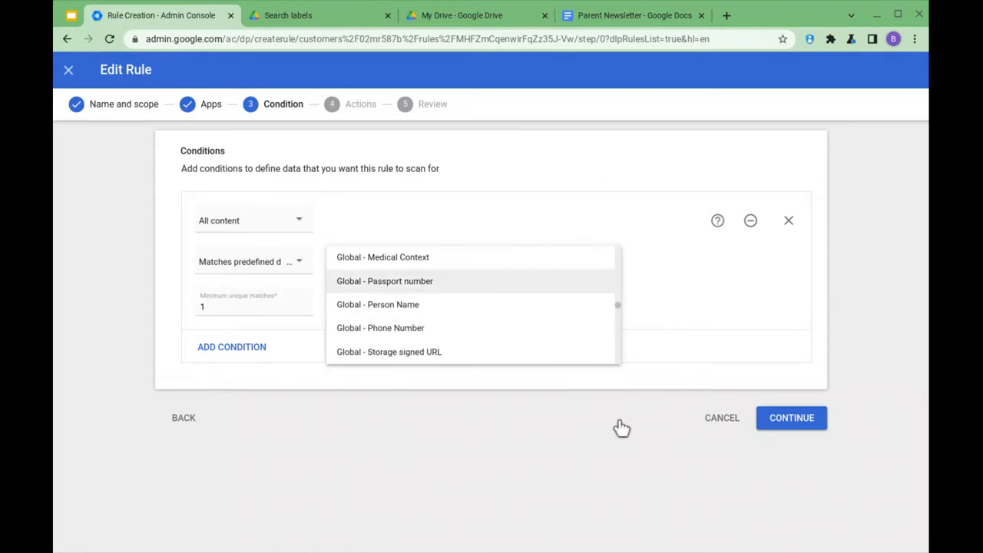
{"action": "key", "text": "Down"}
{"action": "key", "text": "Up"}
{"action": "key", "text": "Up"}
{"action": "key", "text": "Escape"}
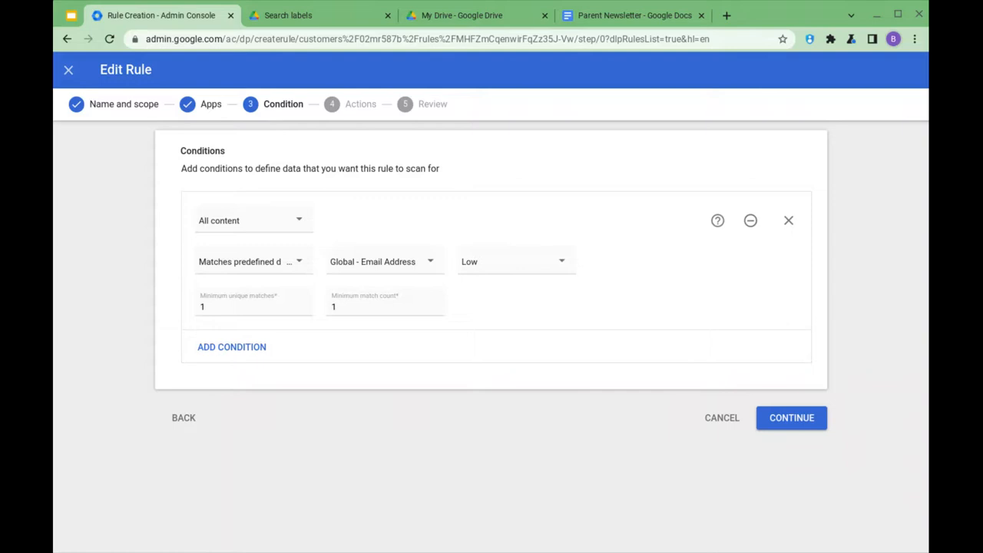
- Proceed to the rule's actions and examine the applied Drive label, the user changes setting and the alerting options
{"action": "left_click", "coordinate": [792, 417]}
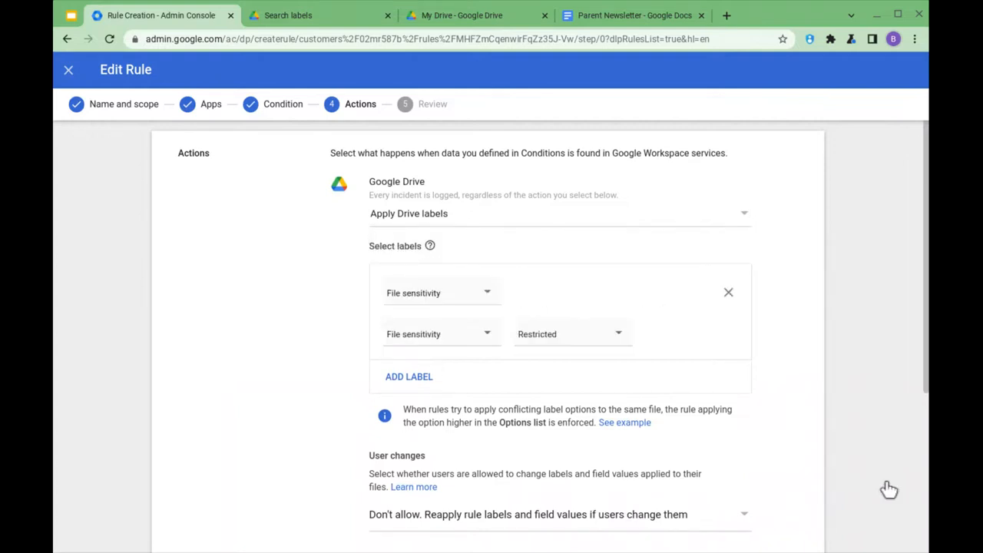
{"action": "scroll", "coordinate": [911, 515], "scroll_direction": "down", "scroll_amount": 3}
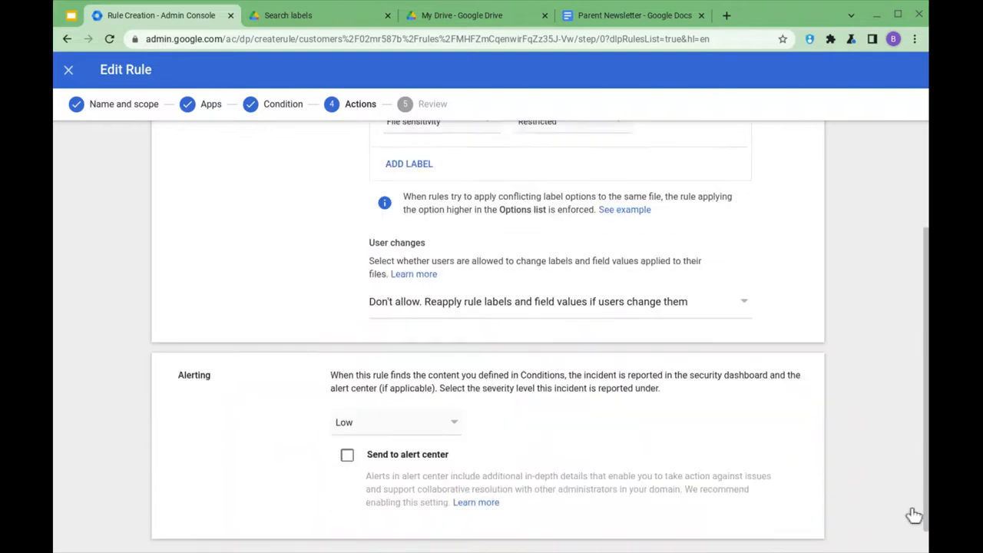
{"action": "scroll", "coordinate": [914, 515], "scroll_direction": "down", "scroll_amount": 1}
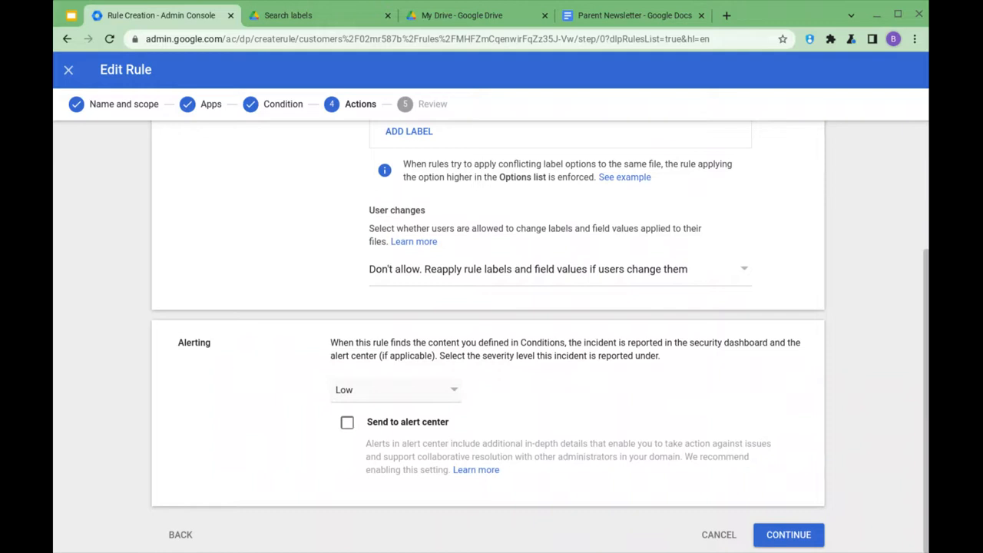
- Review and update the email detection rule, save it as active, and open the Block confidential sharing rule
{"action": "left_click", "coordinate": [788, 534]}
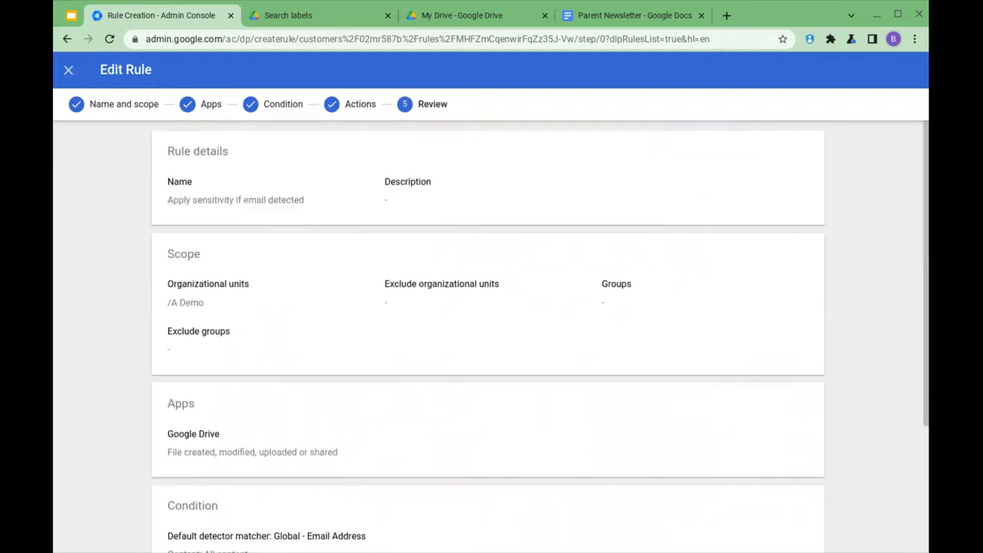
{"action": "scroll", "coordinate": [488, 338], "scroll_direction": "down", "scroll_amount": 3}
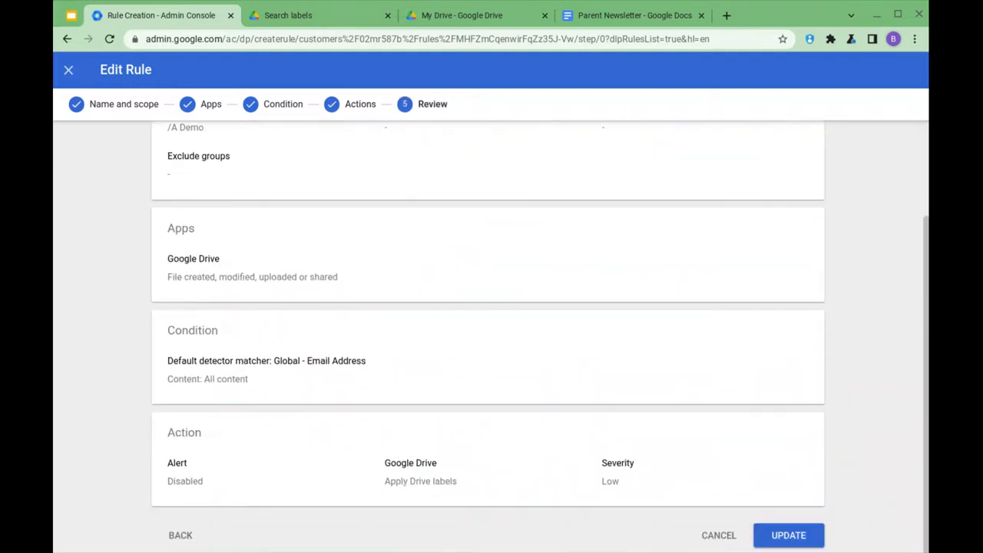
{"action": "left_click", "coordinate": [788, 534]}
{"action": "left_click", "coordinate": [614, 402]}
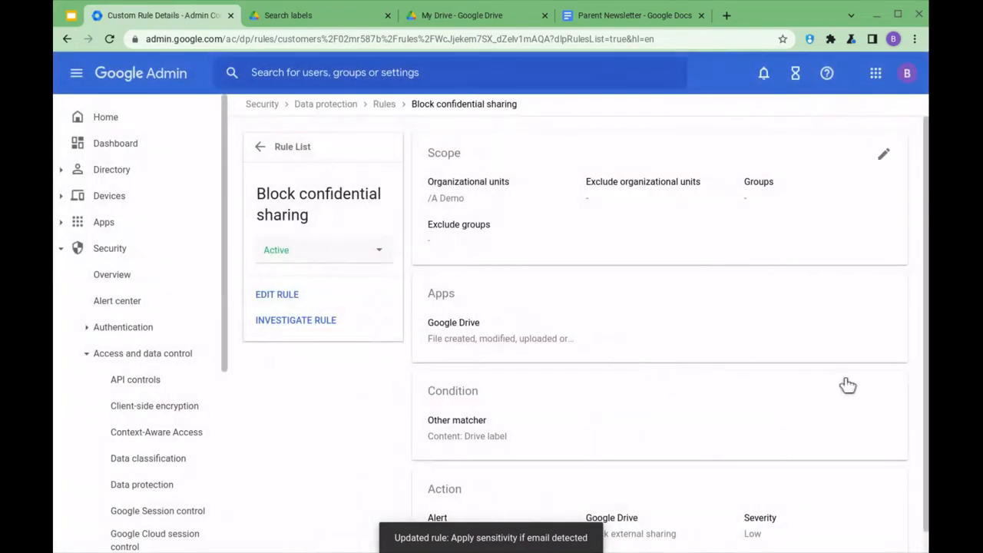
- Edit the Block confidential sharing rule from its condition onward, keep its Block external sharing action, and save it as Active
{"action": "scroll", "coordinate": [882, 391], "scroll_direction": "down", "scroll_amount": 1}
{"action": "left_click", "coordinate": [882, 371]}
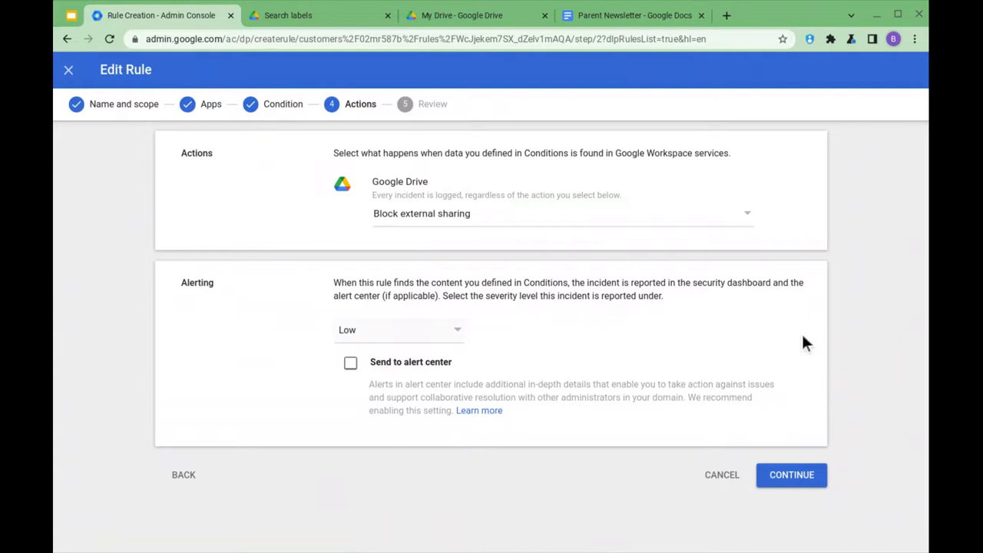
{"action": "left_click", "coordinate": [791, 474]}
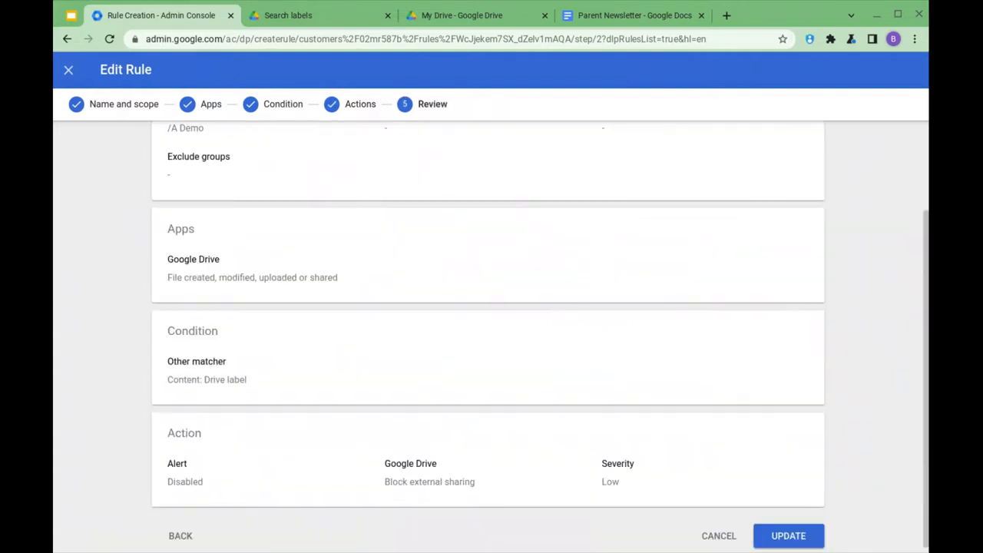
{"action": "left_click", "coordinate": [788, 535]}
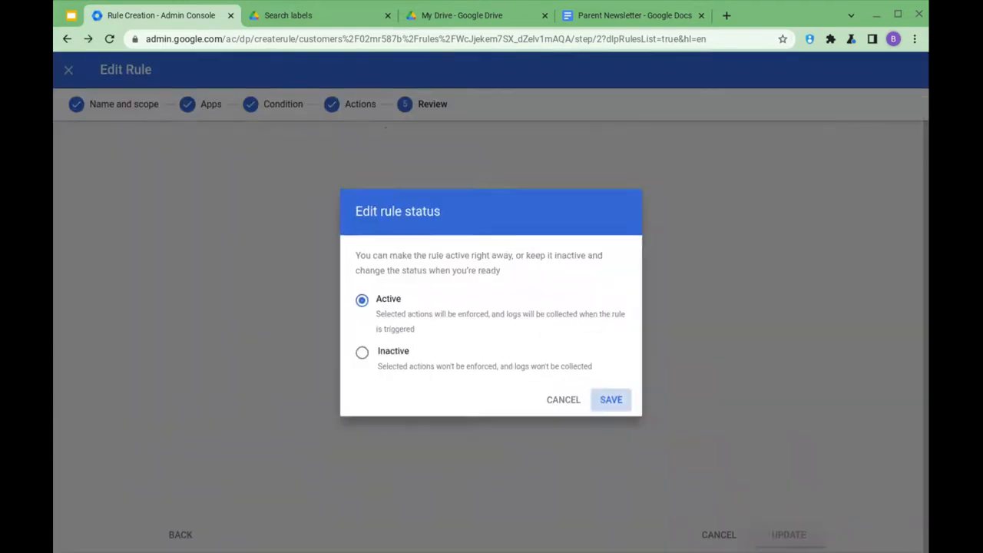
{"action": "left_click", "coordinate": [610, 399]}
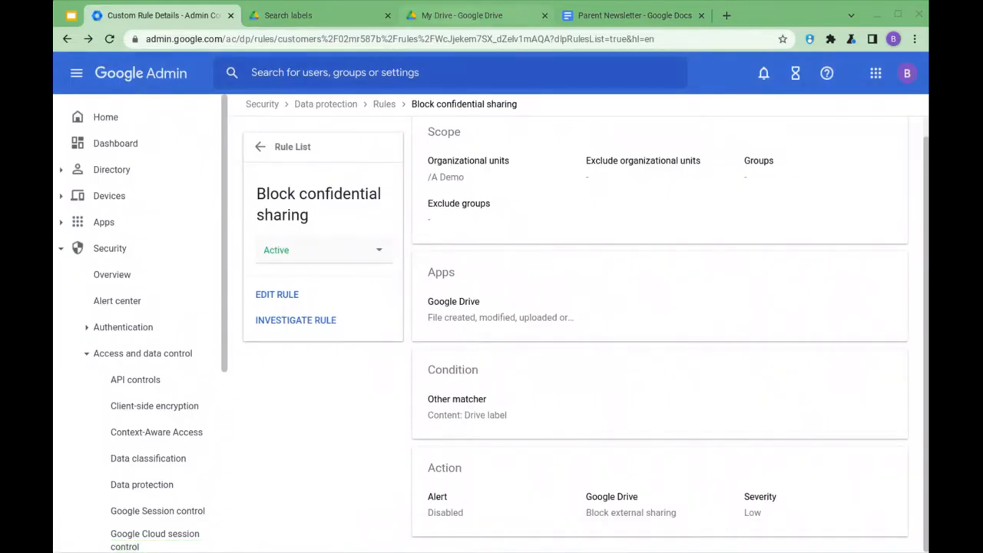
- Switch to the Parent Newsletter document, view its sharing settings and close them without changes
{"action": "left_click", "coordinate": [634, 15]}
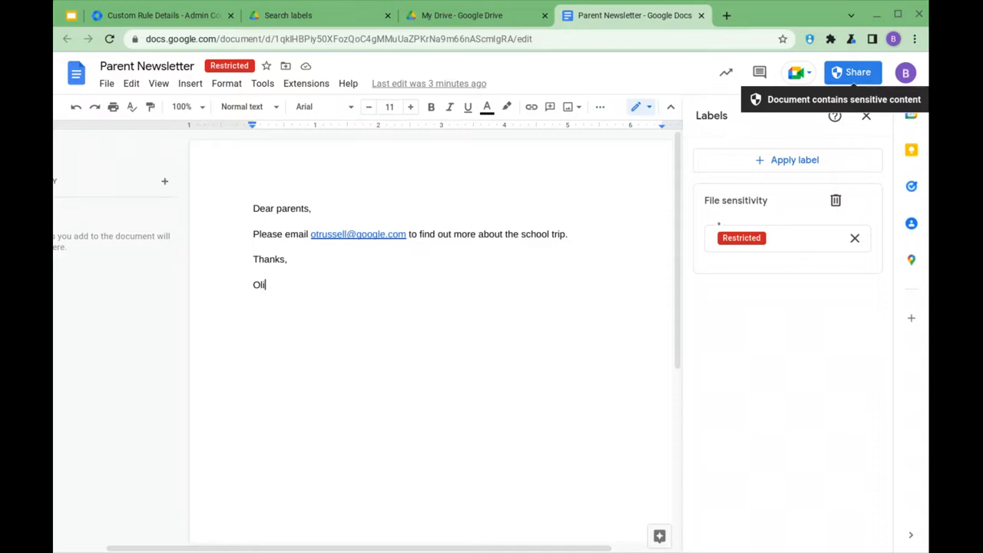
{"action": "left_click", "coordinate": [852, 72]}
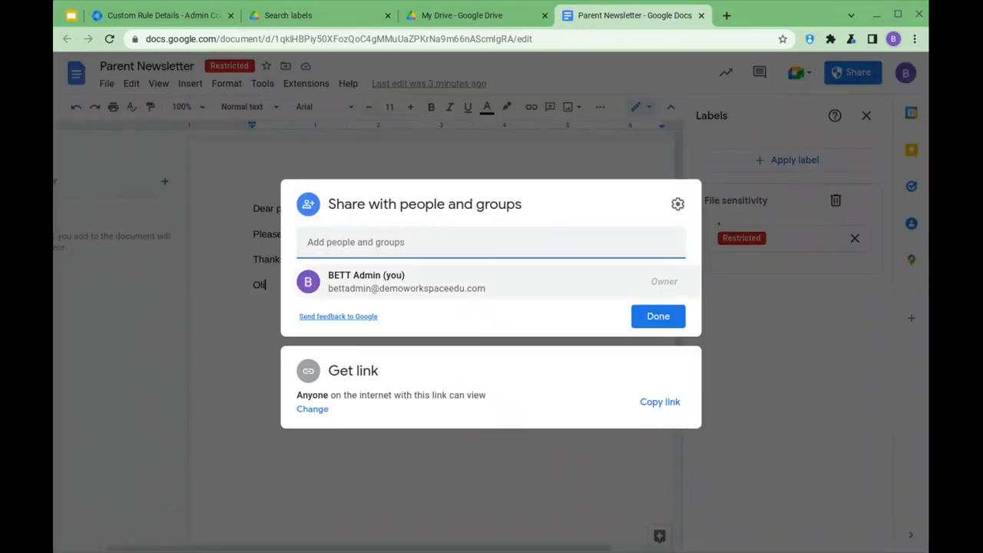
{"action": "left_click", "coordinate": [658, 316]}
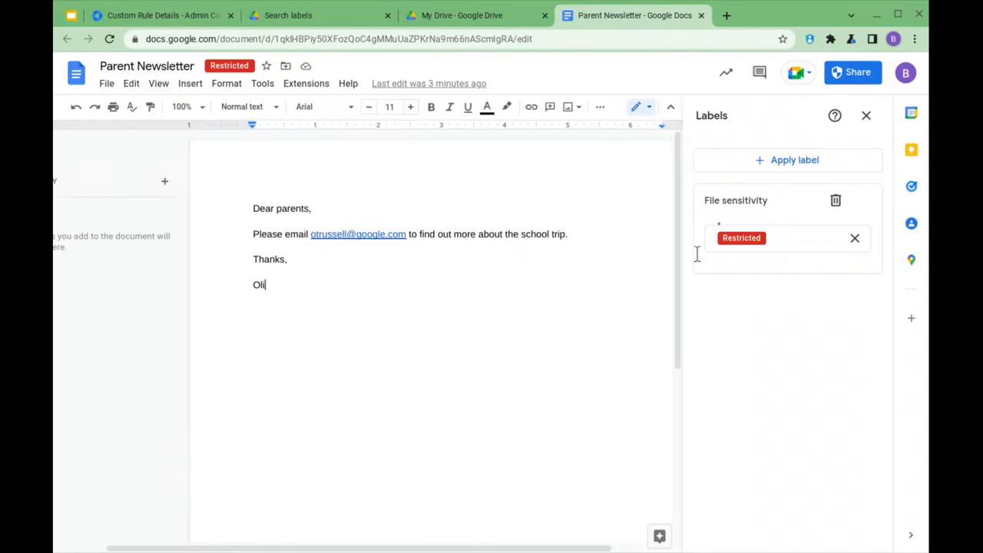